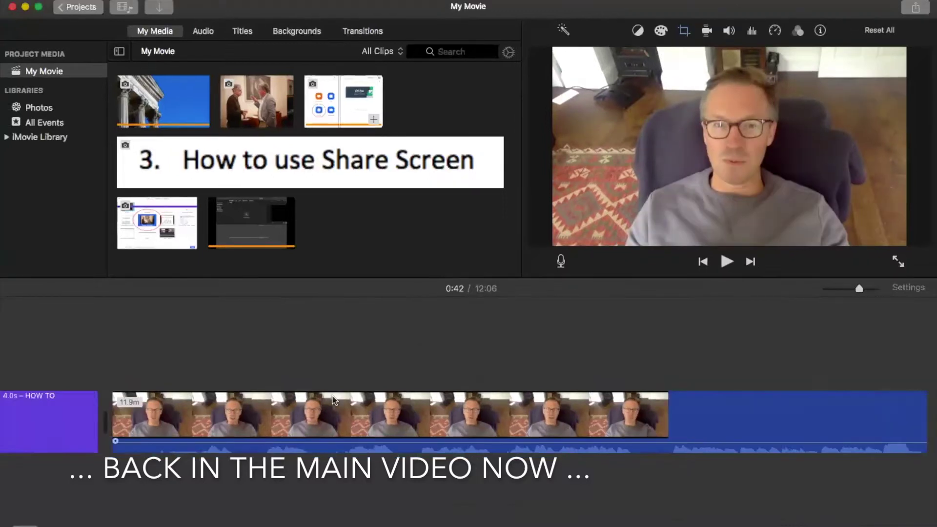
Add a Standard Lower Third title above the start of the main talking clip, at 0:08.
{"action": "scroll", "coordinate": [333, 400], "scroll_direction": "right", "scroll_amount": 5}
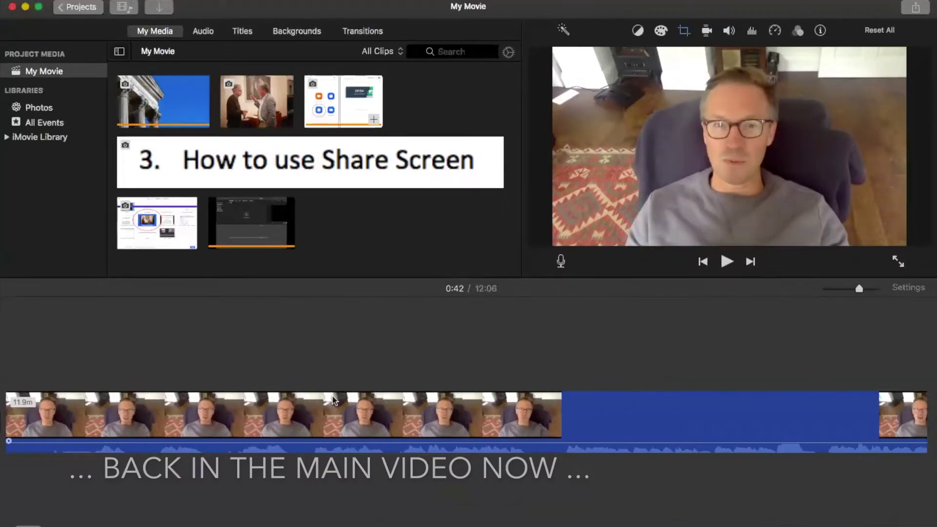
{"action": "scroll", "coordinate": [334, 400], "scroll_direction": "left", "scroll_amount": 5}
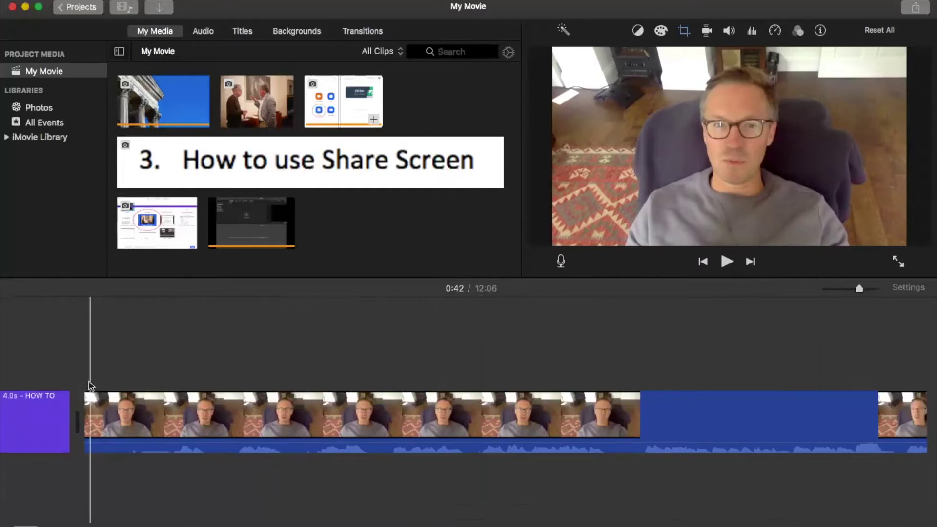
{"action": "left_click", "coordinate": [89, 354]}
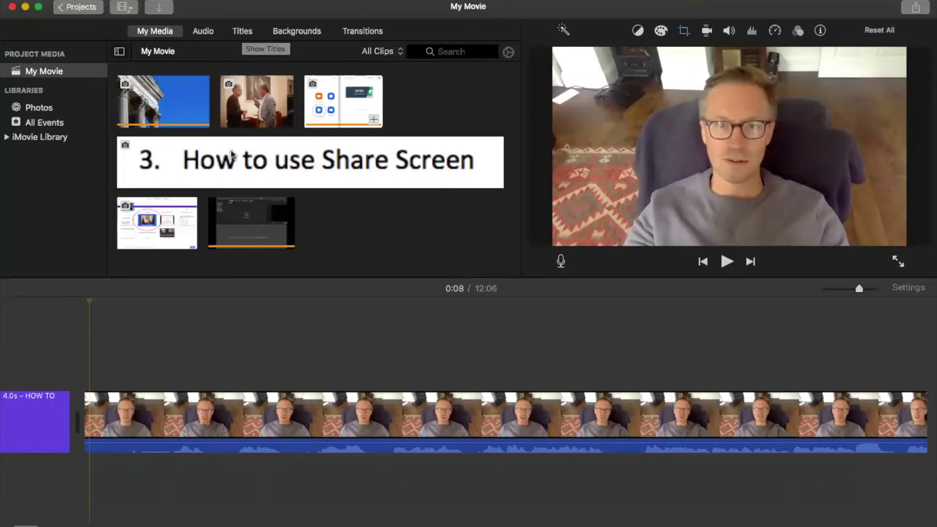
{"action": "left_click", "coordinate": [244, 32]}
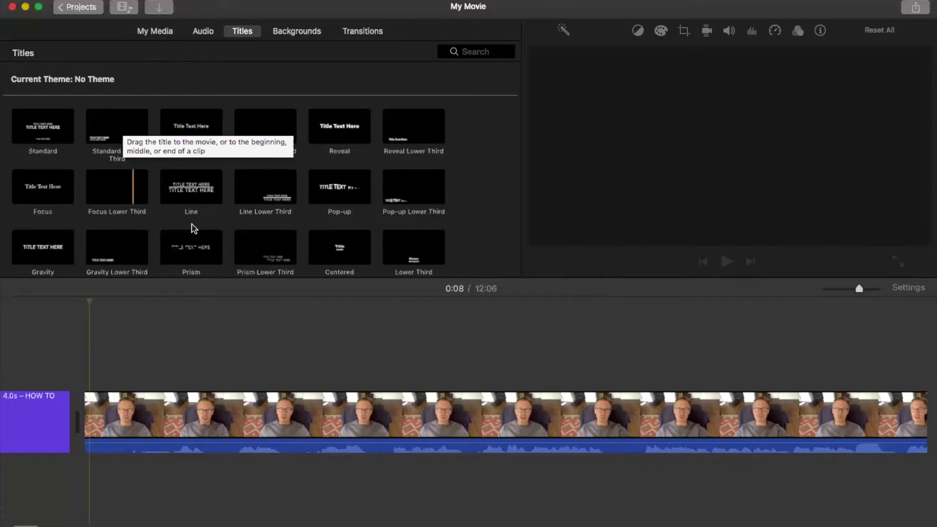
{"action": "left_click", "coordinate": [109, 129]}
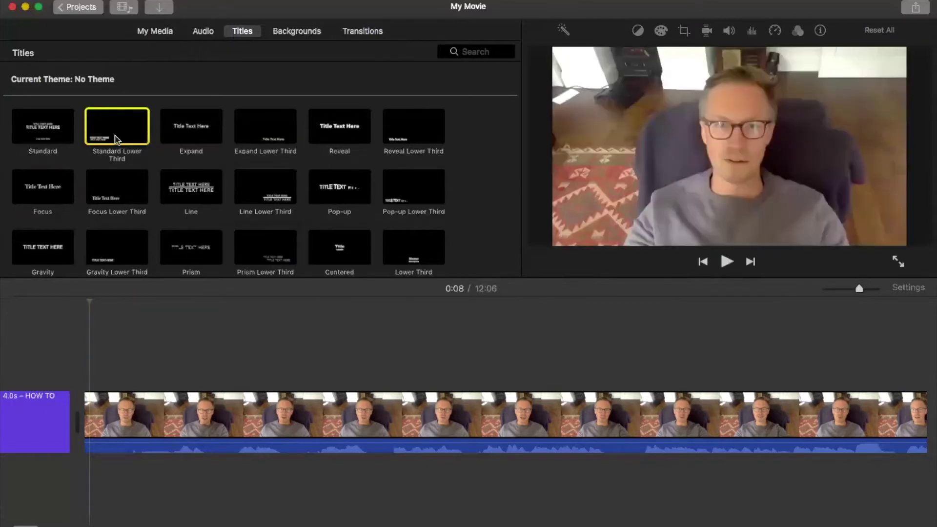
{"action": "left_click_drag", "start_coordinate": [133, 177], "coordinate": [91, 378]}
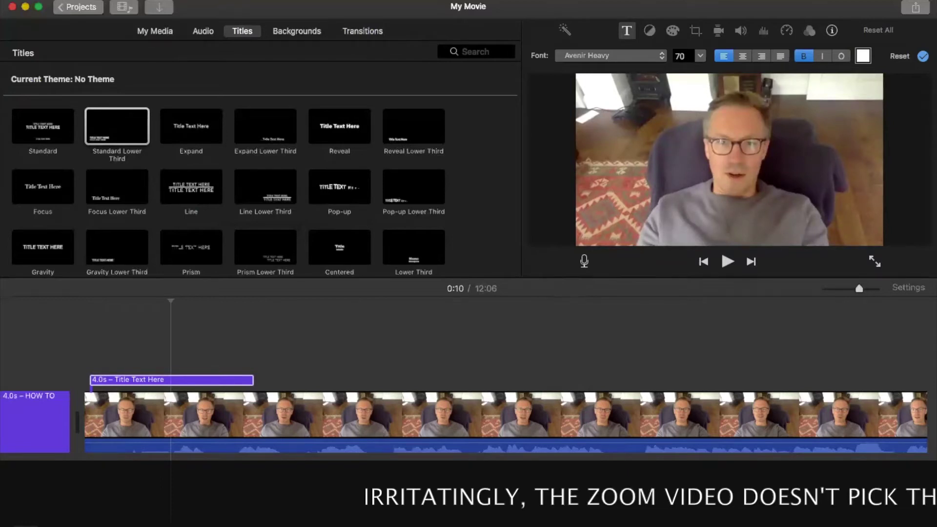
Set the title's text to "STEP ONE:" with the subtitle "HOW TO ADD POP-UP IMAGES" and lengthen it to 10 seconds.
{"action": "left_click", "coordinate": [683, 231]}
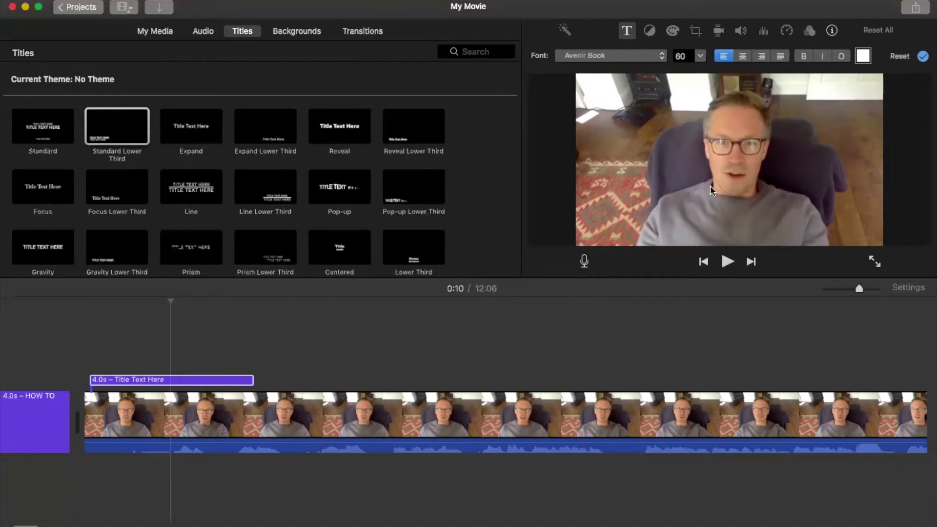
{"action": "left_click", "coordinate": [924, 57]}
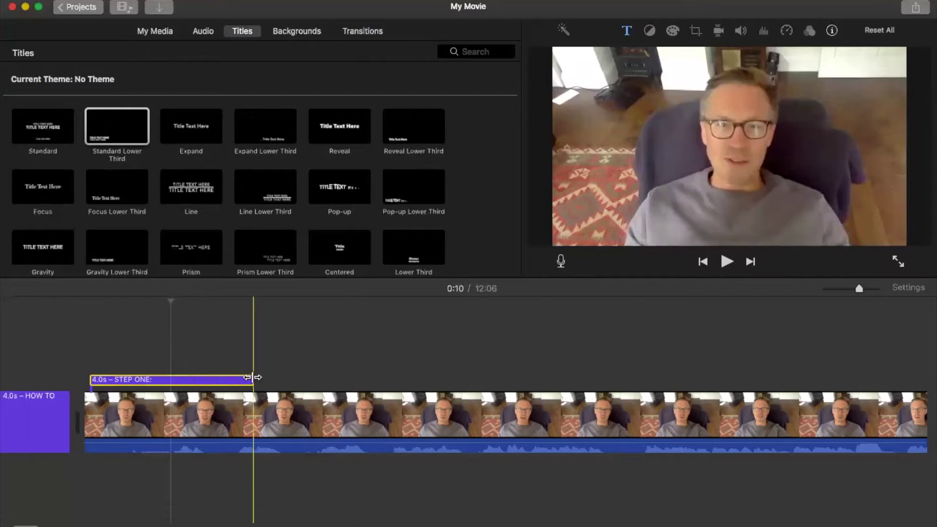
{"action": "left_click_drag", "start_coordinate": [252, 380], "coordinate": [251, 379]}
{"action": "left_click_drag", "start_coordinate": [252, 379], "coordinate": [493, 380]}
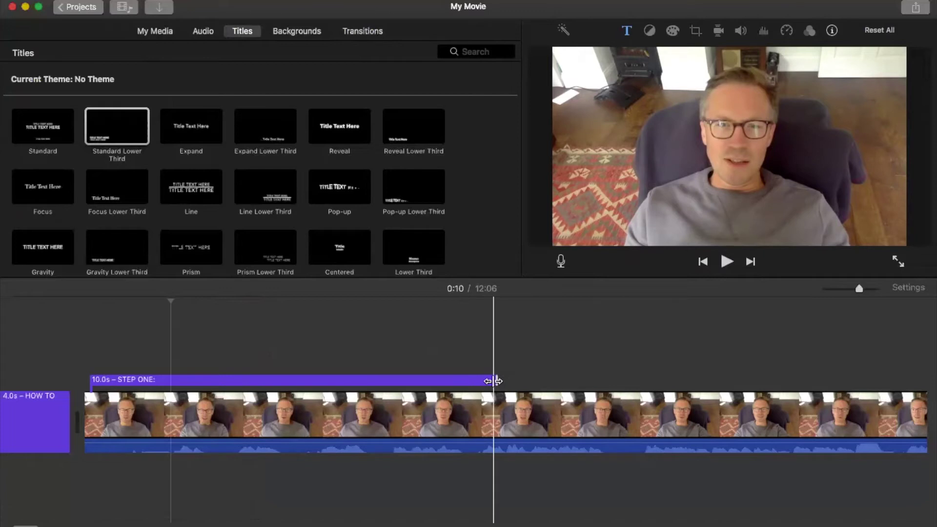
Play the movie from its opening building image through to the lower-third title to check how it appears.
{"action": "scroll", "coordinate": [377, 359], "scroll_direction": "left", "scroll_amount": 2}
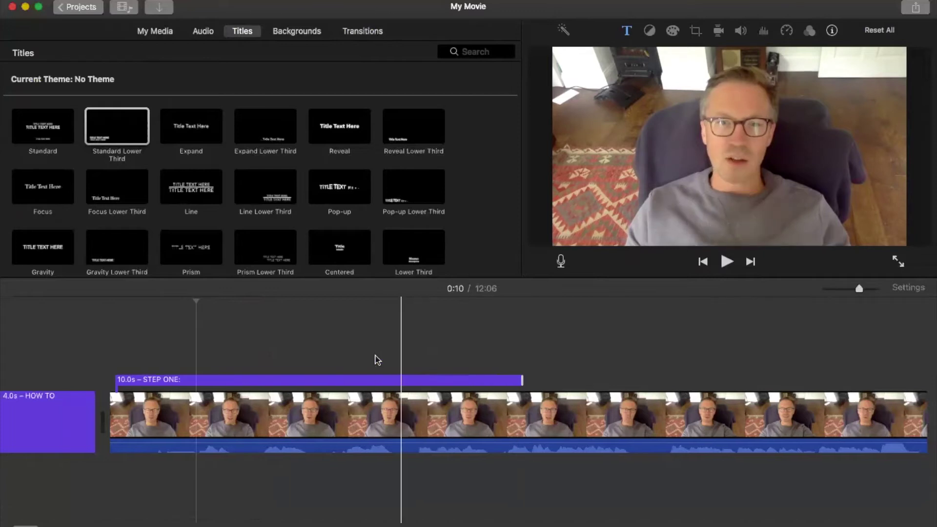
{"action": "scroll", "coordinate": [377, 360], "scroll_direction": "left", "scroll_amount": 10}
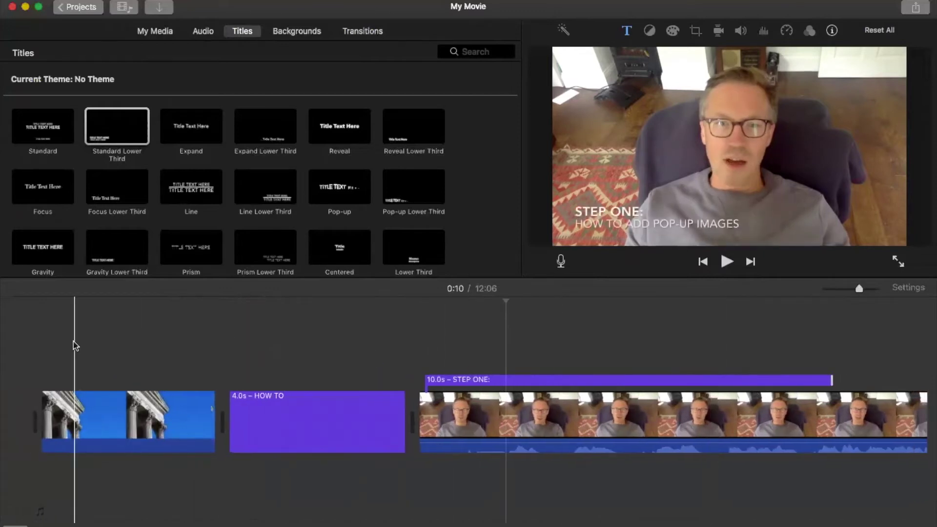
{"action": "left_click", "coordinate": [75, 346]}
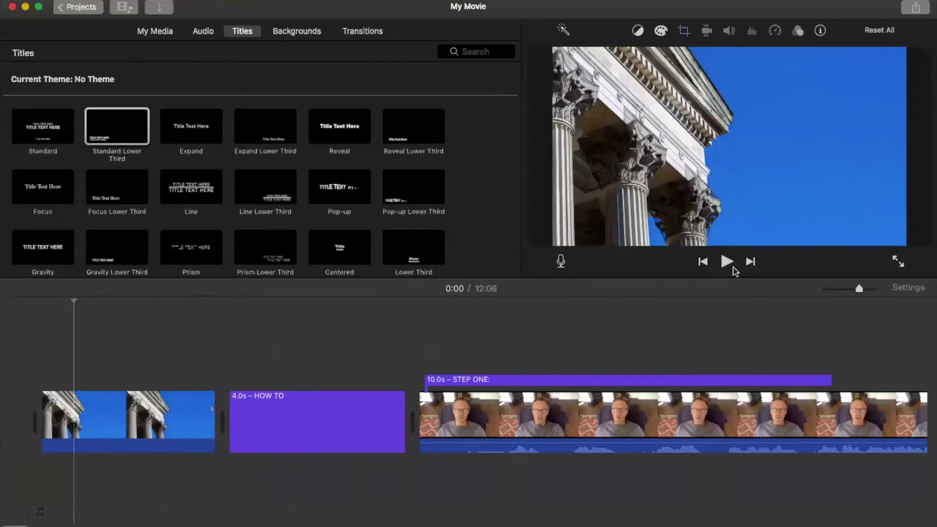
{"action": "left_click", "coordinate": [727, 262]}
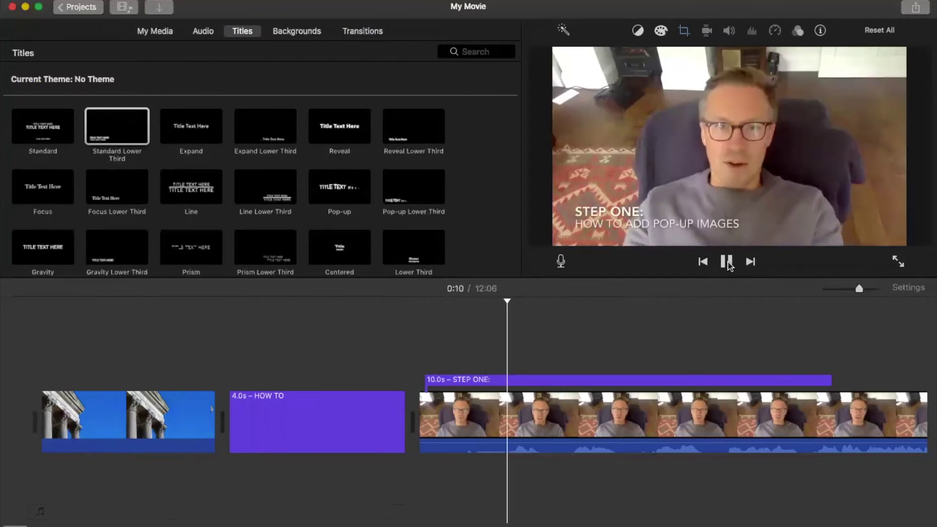
Play the main clip from 0:41 through the pop-up image section to find the part to cut.
{"action": "scroll", "coordinate": [853, 338], "scroll_direction": "right", "scroll_amount": 3}
{"action": "scroll", "coordinate": [855, 340], "scroll_direction": "right", "scroll_amount": 4}
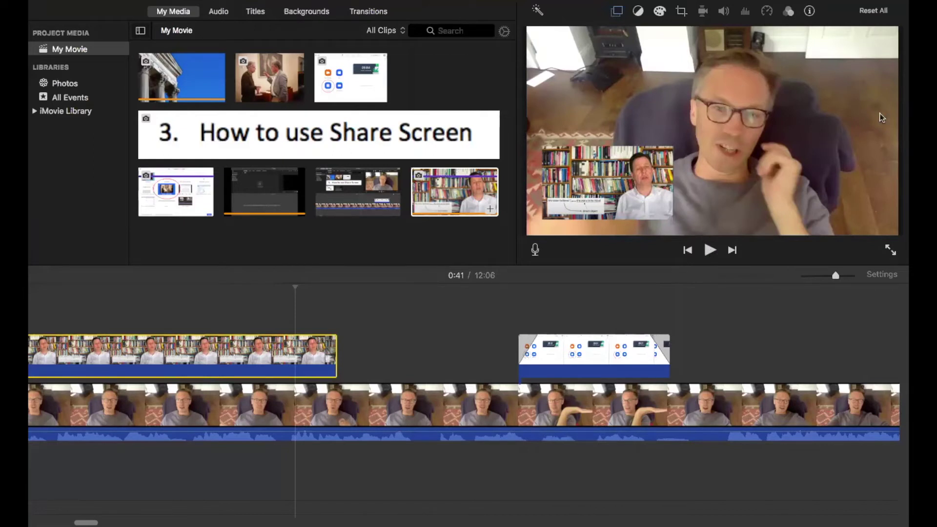
{"action": "left_click", "coordinate": [708, 252]}
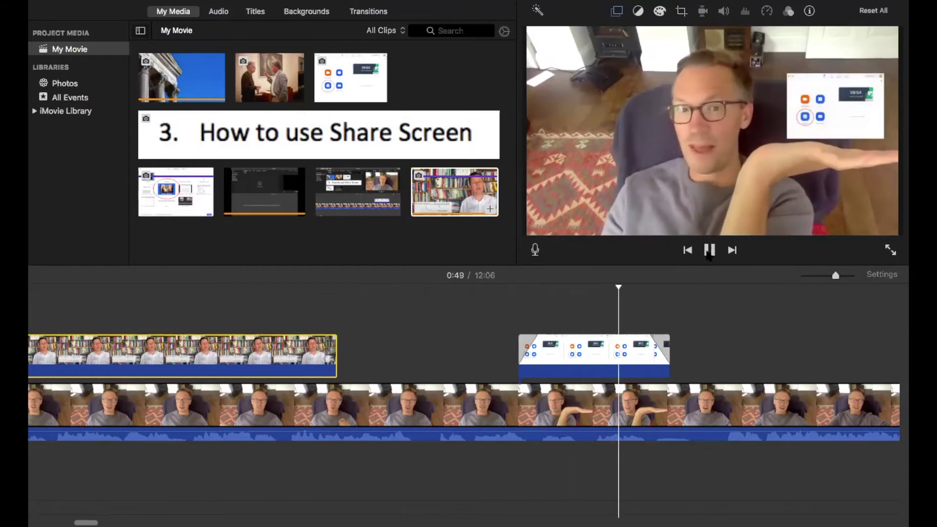
{"action": "left_click", "coordinate": [710, 251]}
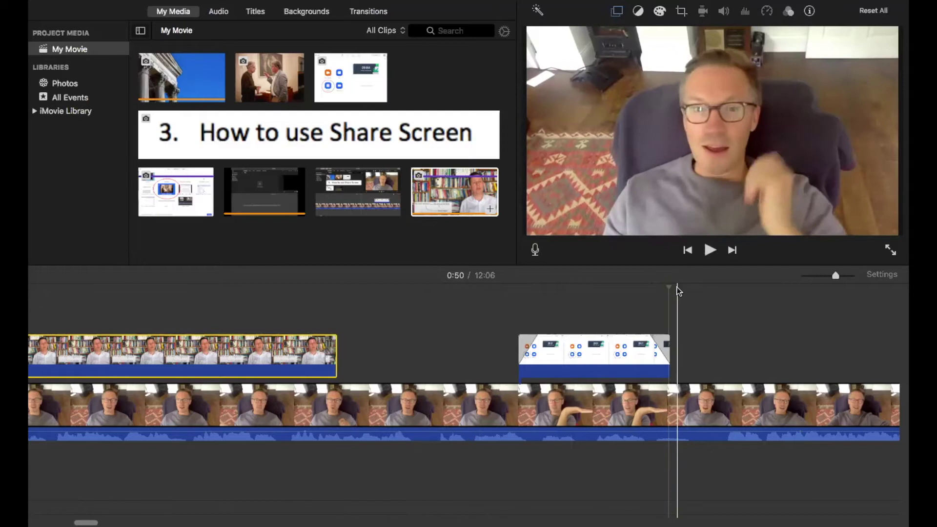
Split the main clip at 0:44 and again at 0:51, on either side of the pop-up image section.
{"action": "left_click_drag", "start_coordinate": [670, 287], "coordinate": [437, 287]}
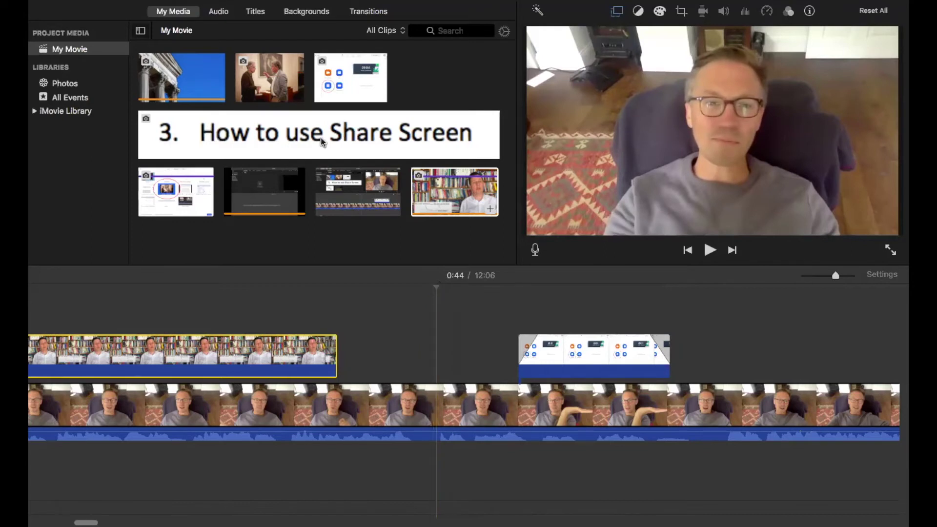
{"action": "mouse_move", "coordinate": [371, 1]}
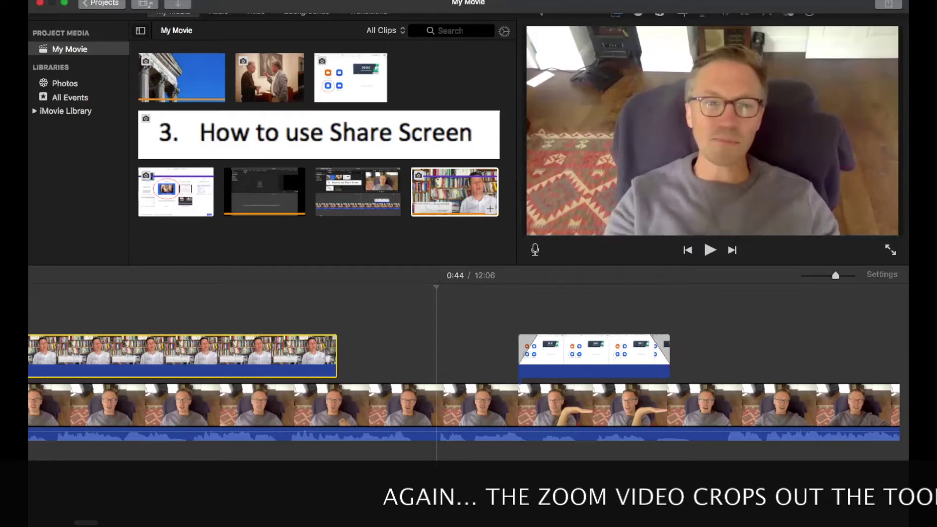
{"action": "left_click", "coordinate": [193, 1]}
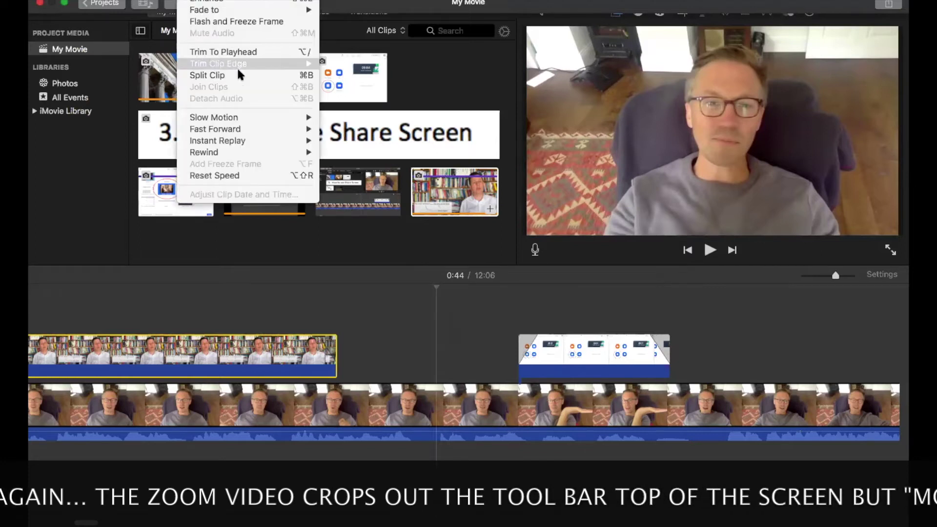
{"action": "left_click", "coordinate": [210, 74]}
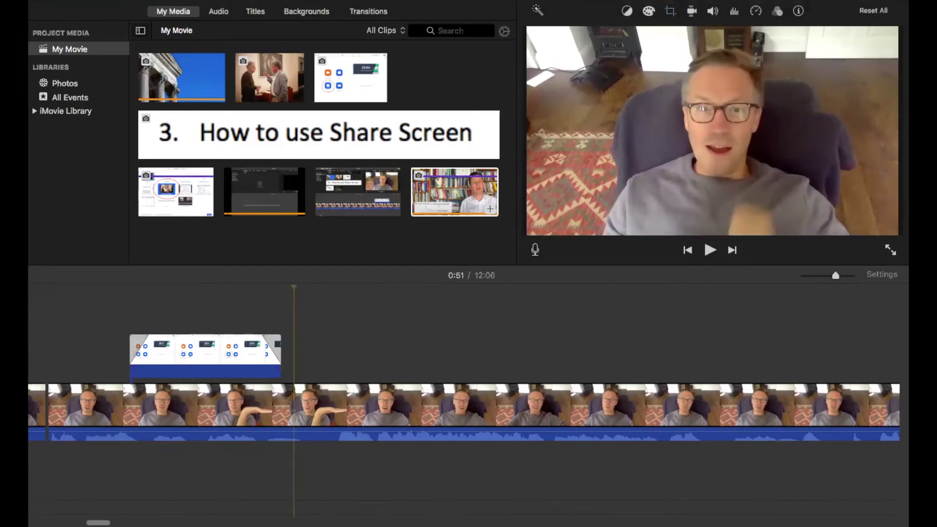
{"action": "left_click", "coordinate": [193, 4]}
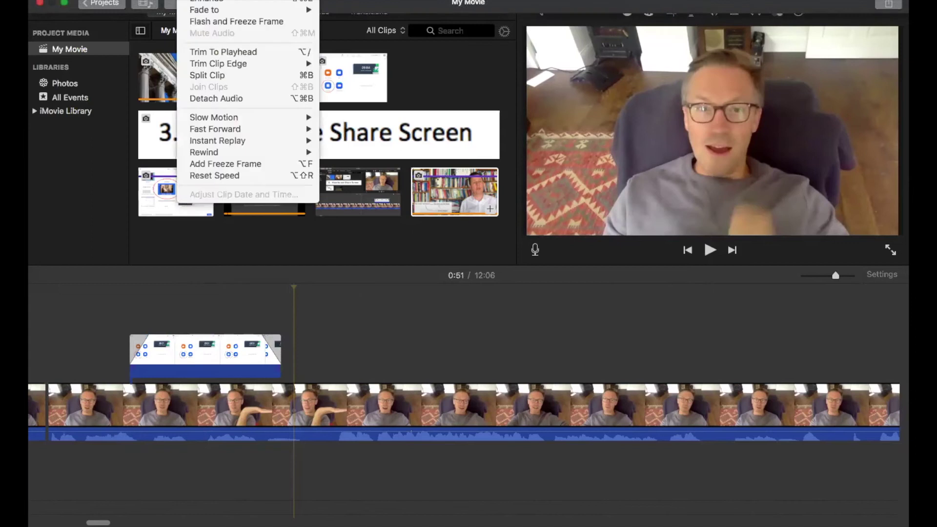
{"action": "left_click", "coordinate": [218, 74]}
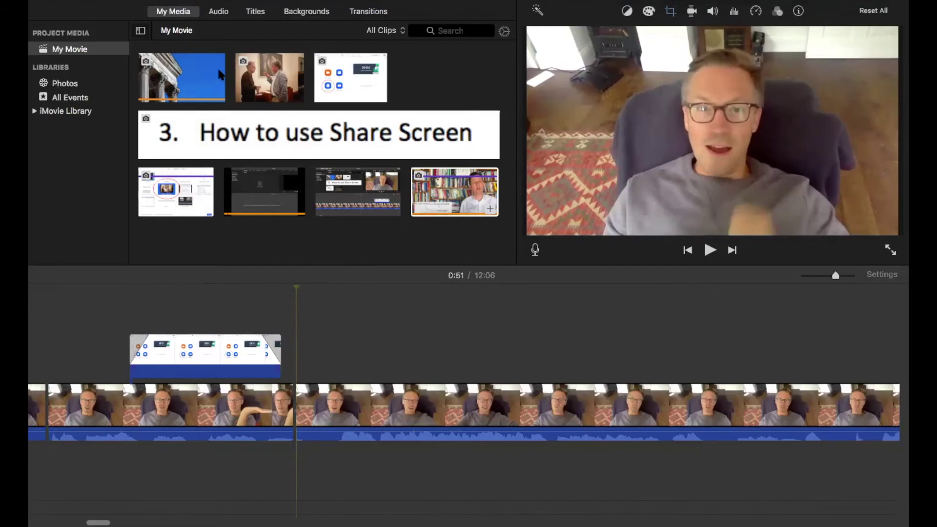
Delete the 6.4-second segment between the two splits, together with its attached pop-up image.
{"action": "scroll", "coordinate": [227, 295], "scroll_direction": "left", "scroll_amount": 1}
{"action": "scroll", "coordinate": [228, 295], "scroll_direction": "left", "scroll_amount": 10}
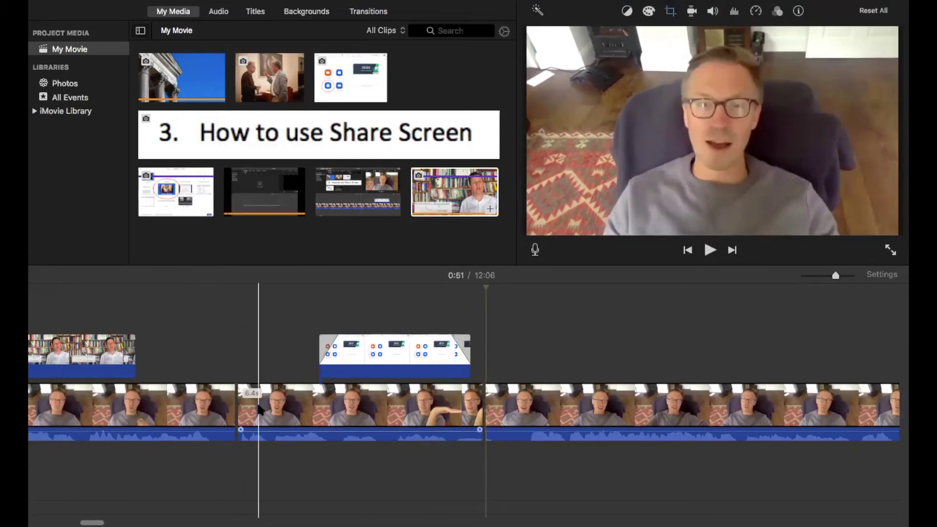
{"action": "left_click", "coordinate": [361, 416]}
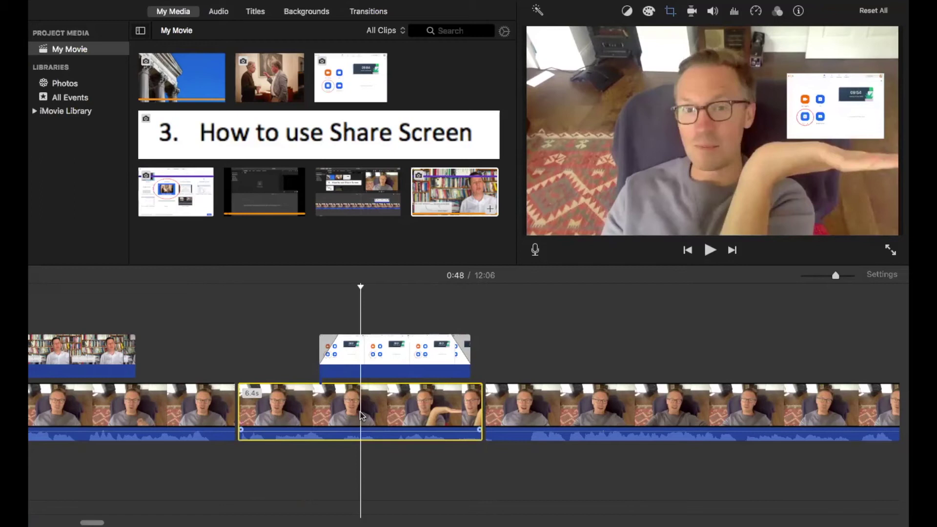
{"action": "key", "text": "Delete"}
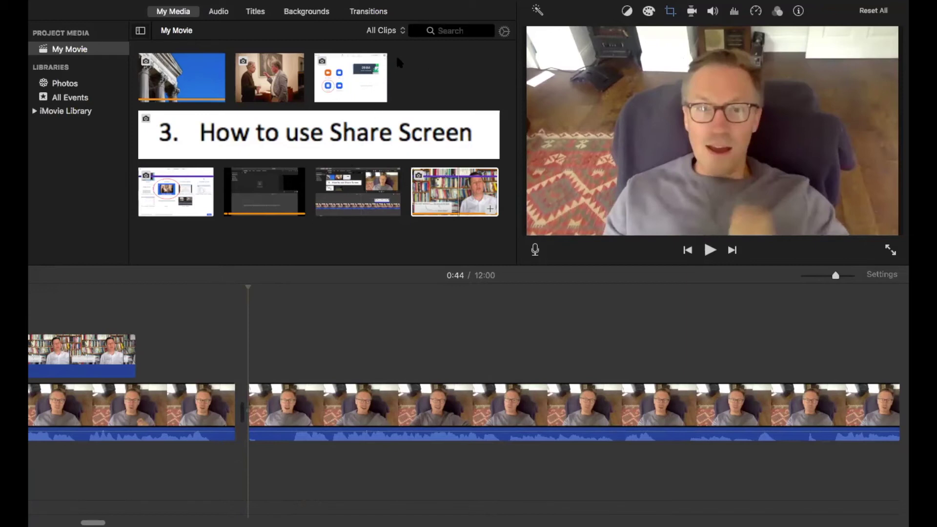
Add a Cross Dissolve transition at the cut between the two remaining main clips.
{"action": "left_click", "coordinate": [367, 14]}
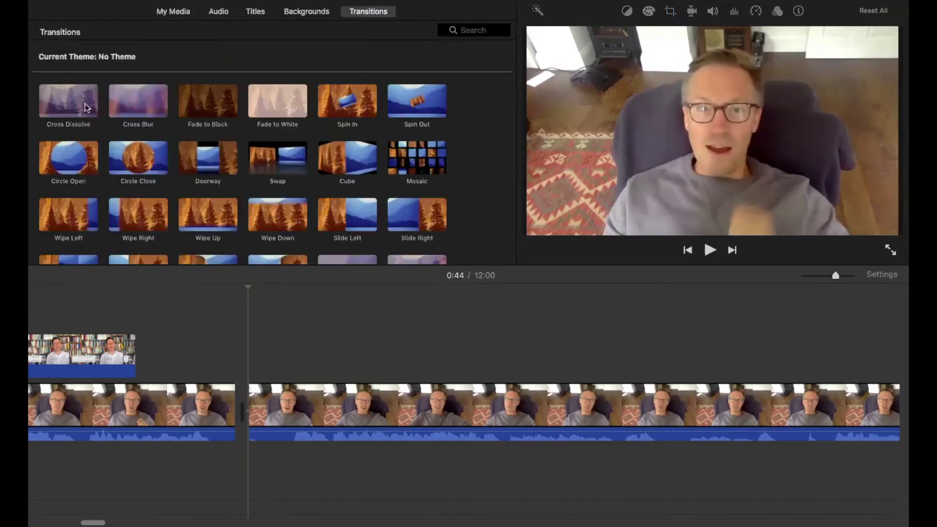
{"action": "left_click", "coordinate": [71, 101]}
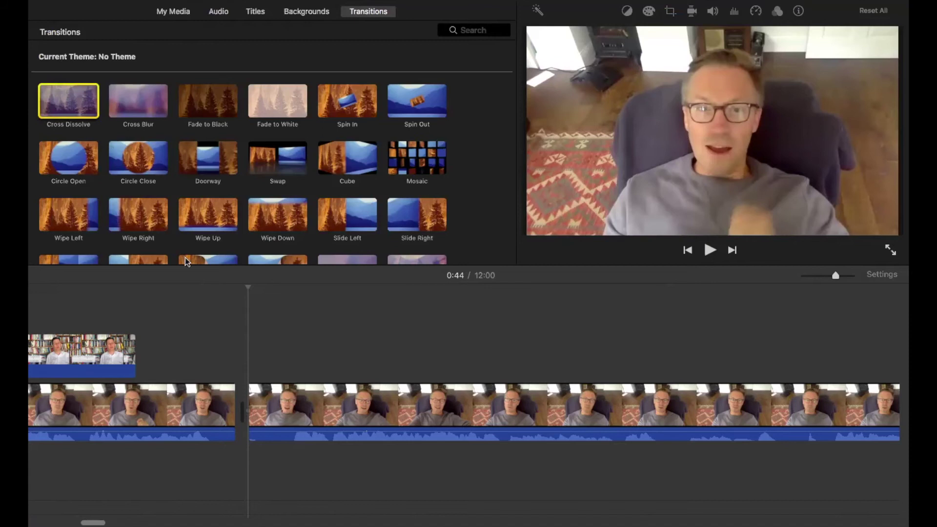
{"action": "mouse_move", "coordinate": [200, 277]}
{"action": "left_mouse_down"}
{"action": "mouse_move", "coordinate": [228, 341]}
{"action": "mouse_move", "coordinate": [224, 414]}
{"action": "left_mouse_up"}
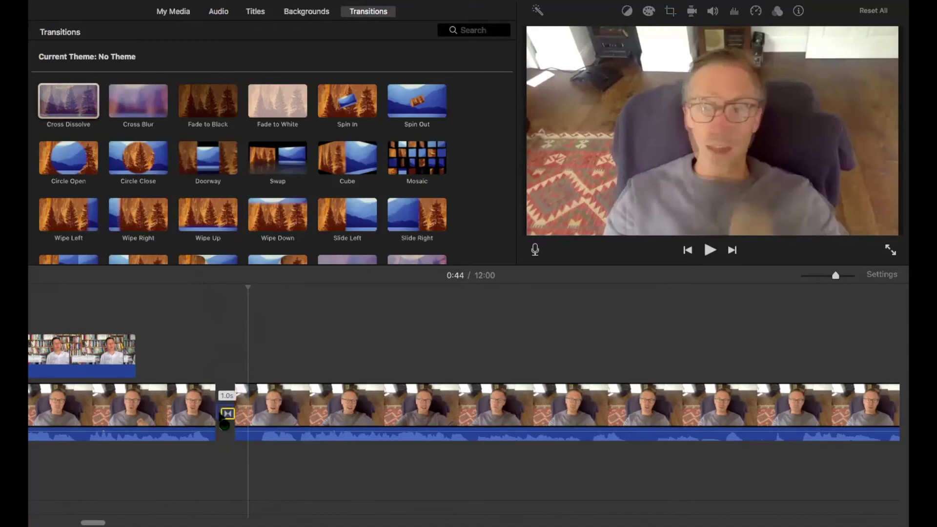
Set the Cross Dissolve transition's duration to 4 seconds and apply it to this transition only.
{"action": "left_click", "coordinate": [225, 413]}
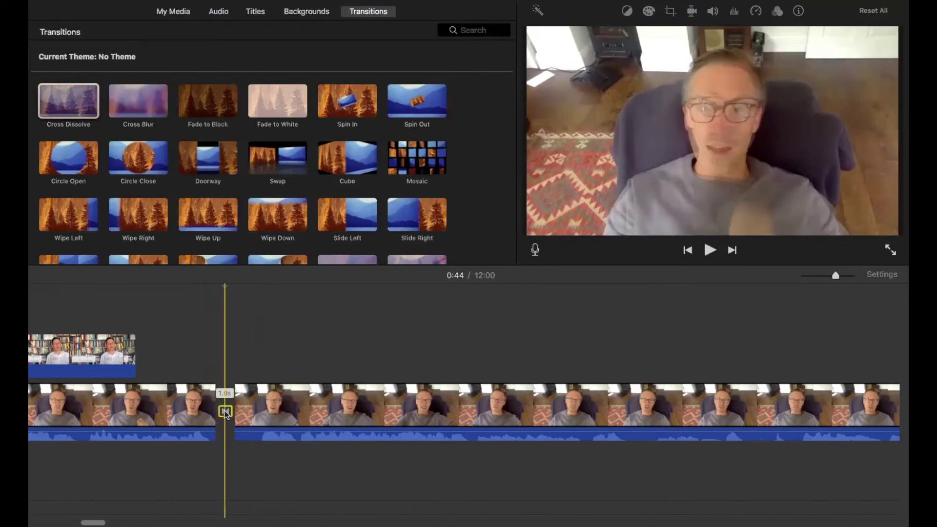
{"action": "double_click", "coordinate": [224, 413]}
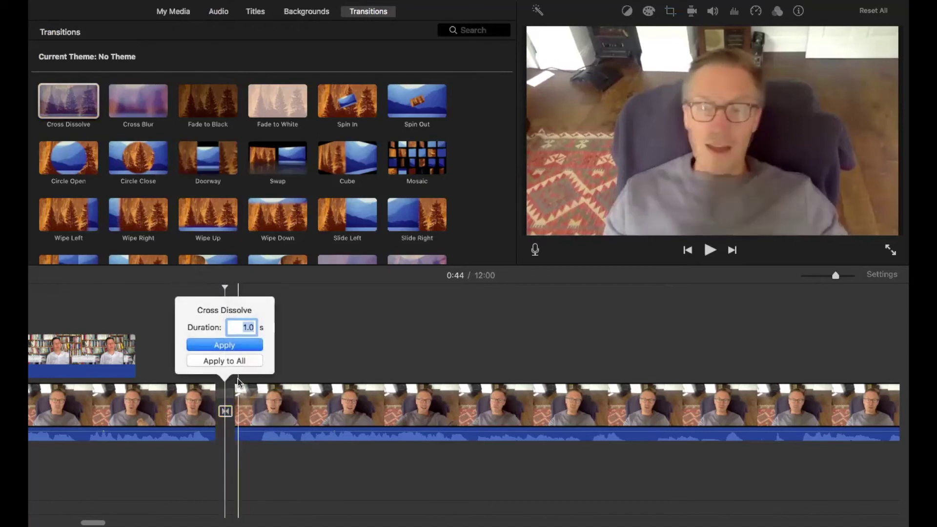
{"action": "type", "text": "4"}
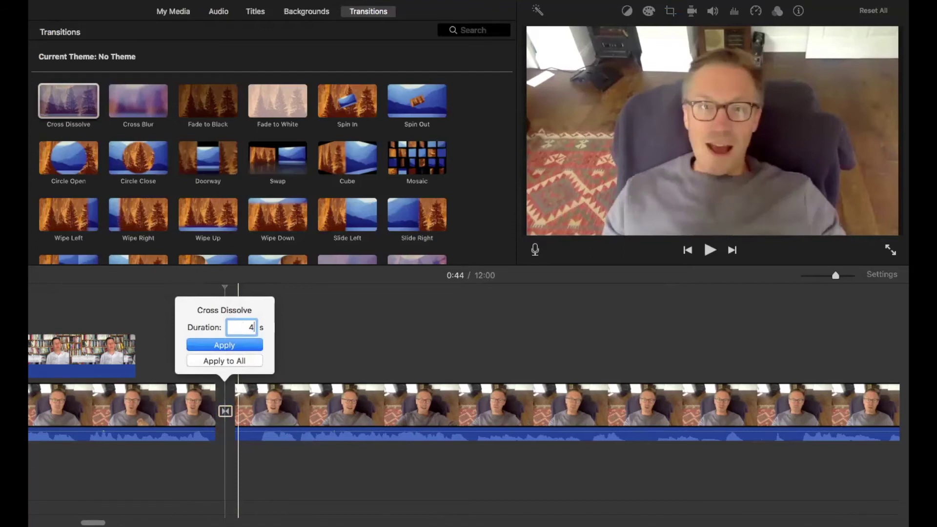
{"action": "left_click", "coordinate": [225, 346]}
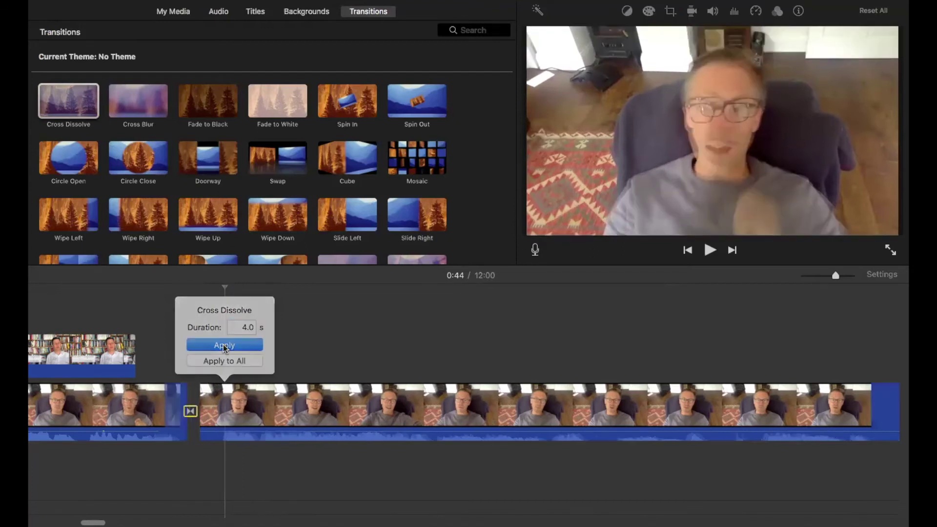
Play the movie from 0:35 through the Cross Dissolve to review the smoothed cut, stopping playback after the transition.
{"action": "scroll", "coordinate": [186, 348], "scroll_direction": "left", "scroll_amount": 5}
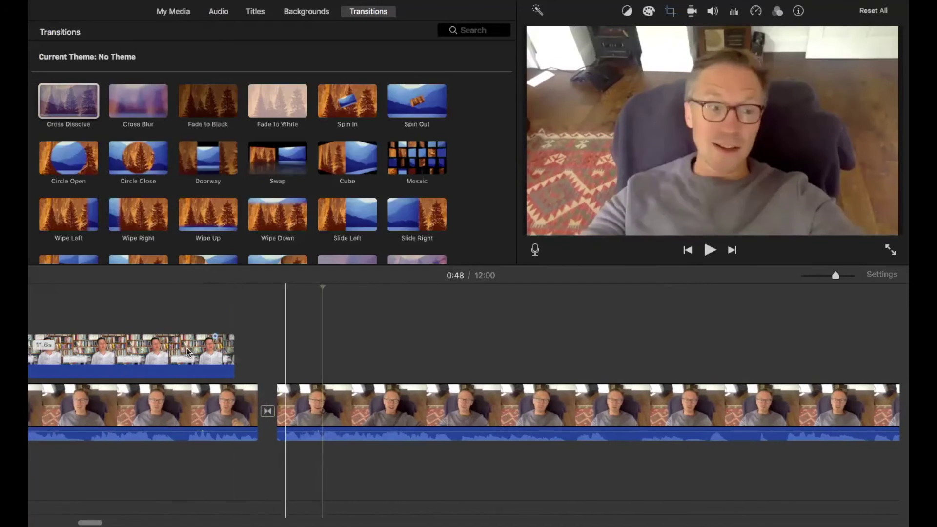
{"action": "left_click", "coordinate": [102, 372]}
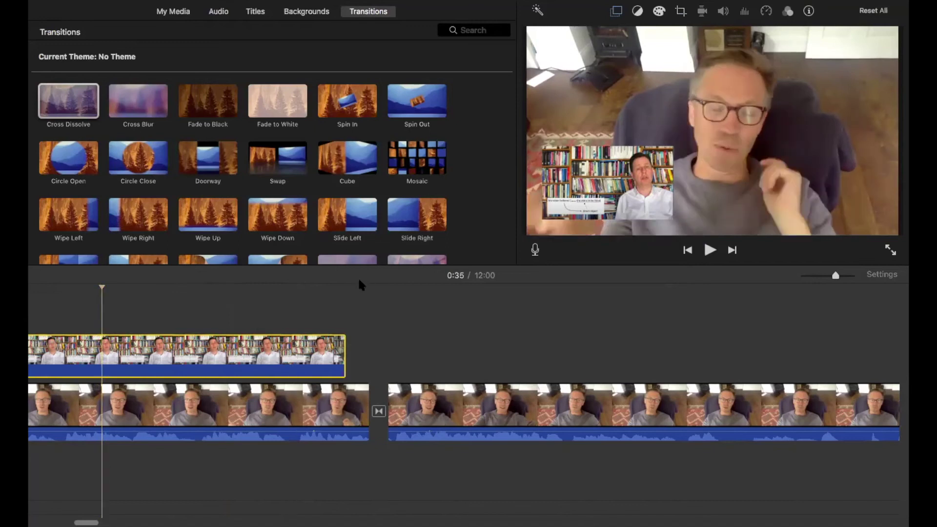
{"action": "left_click", "coordinate": [106, 331]}
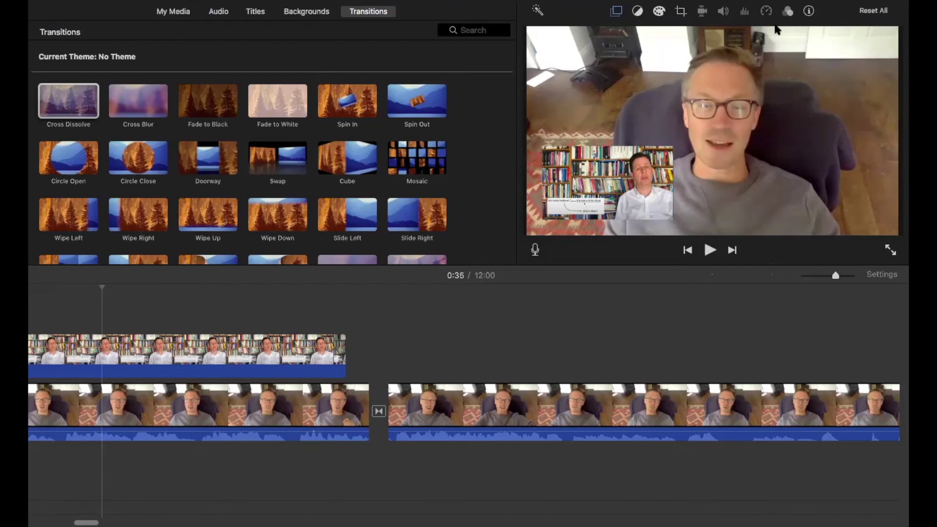
{"action": "left_click", "coordinate": [712, 252]}
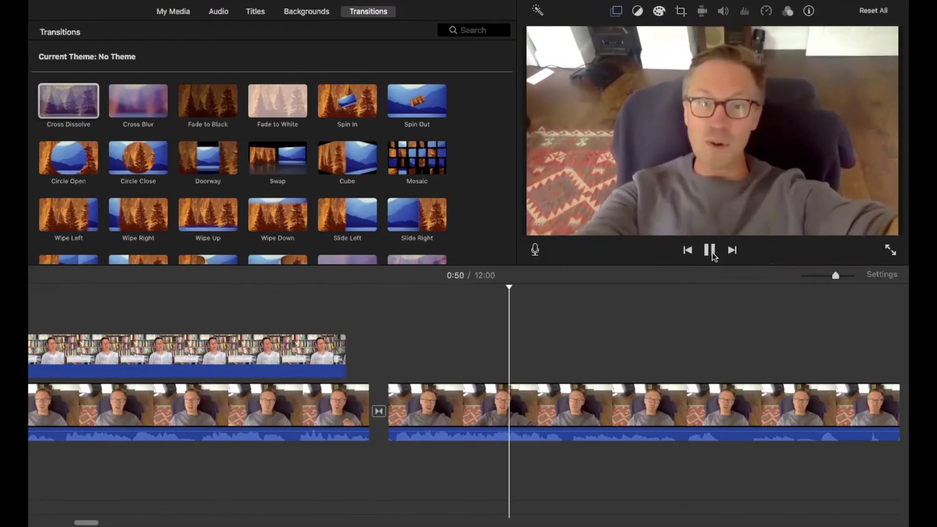
{"action": "left_click", "coordinate": [712, 253]}
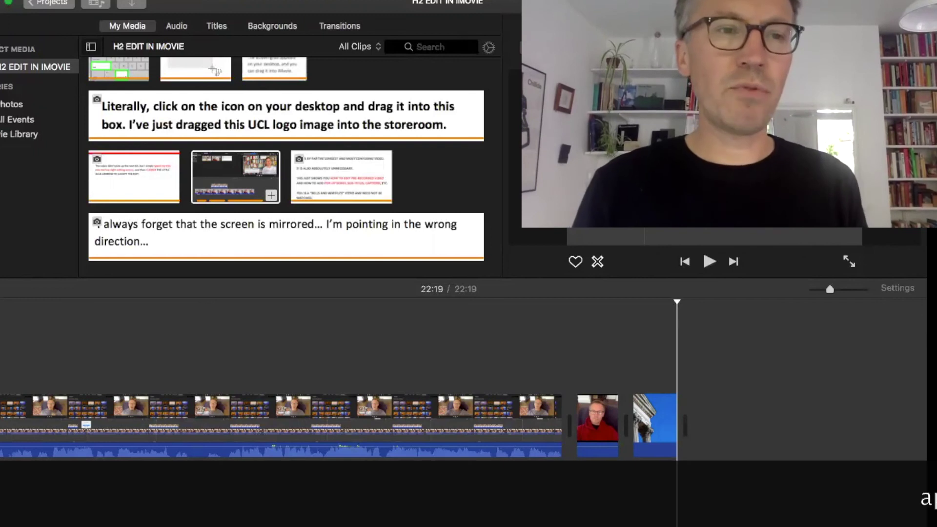
Review the movie's file export options, including format, resolution, quality and compression, and close them without exporting.
{"action": "left_click", "coordinate": [72, 0]}
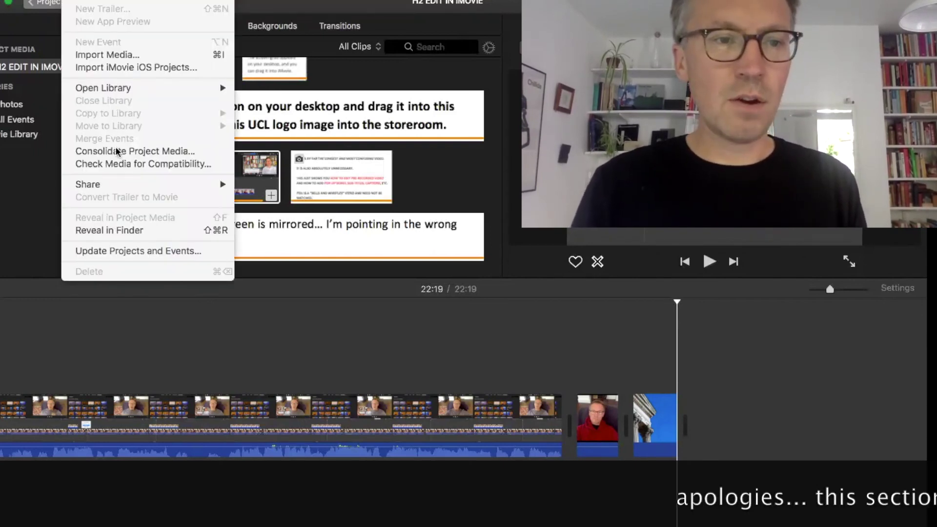
{"action": "mouse_move", "coordinate": [117, 184]}
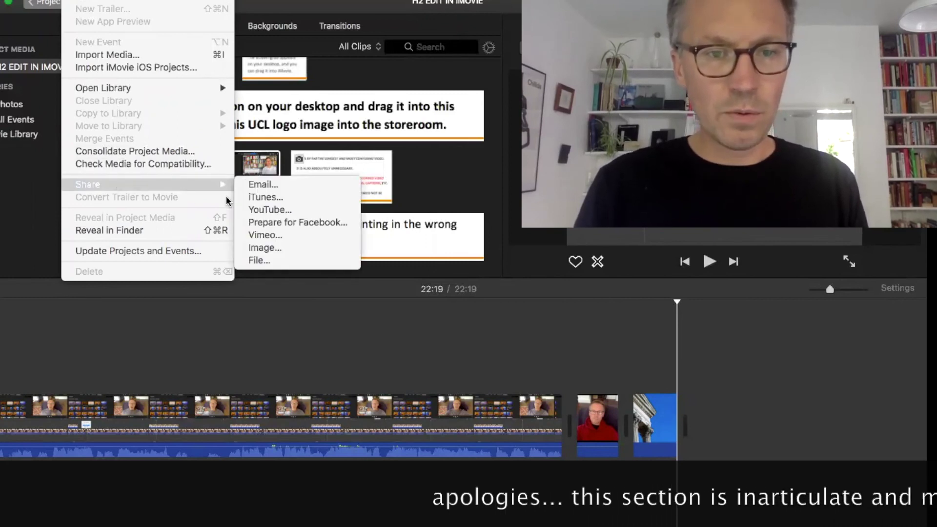
{"action": "mouse_move", "coordinate": [229, 185]}
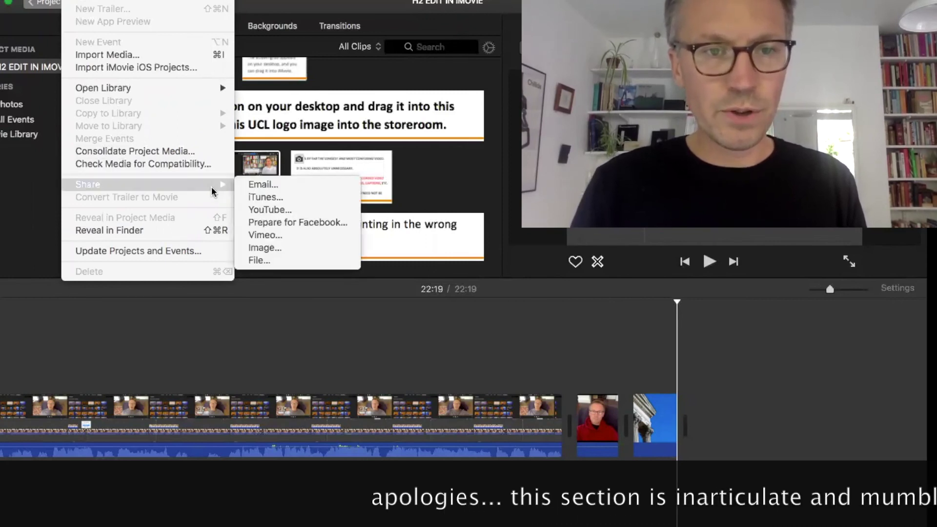
{"action": "left_click", "coordinate": [292, 262]}
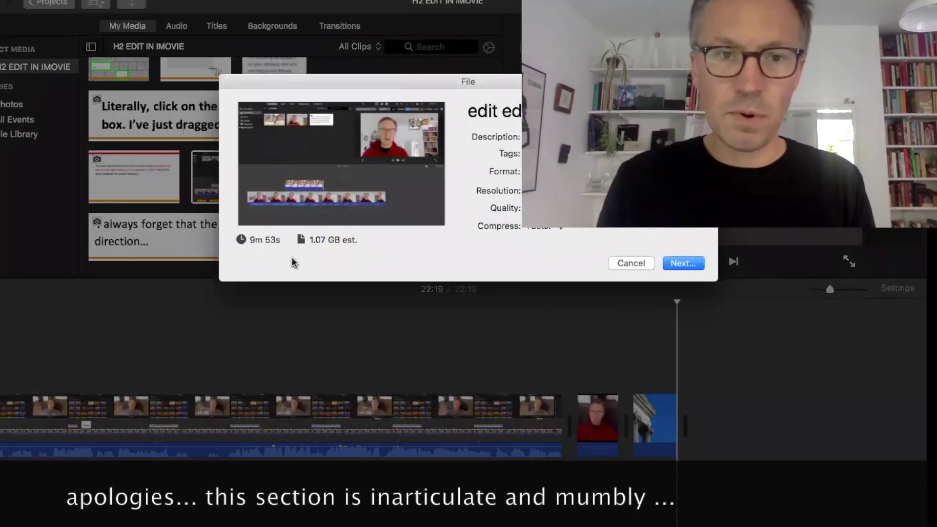
{"action": "left_click_drag", "start_coordinate": [362, 80], "coordinate": [147, 197]}
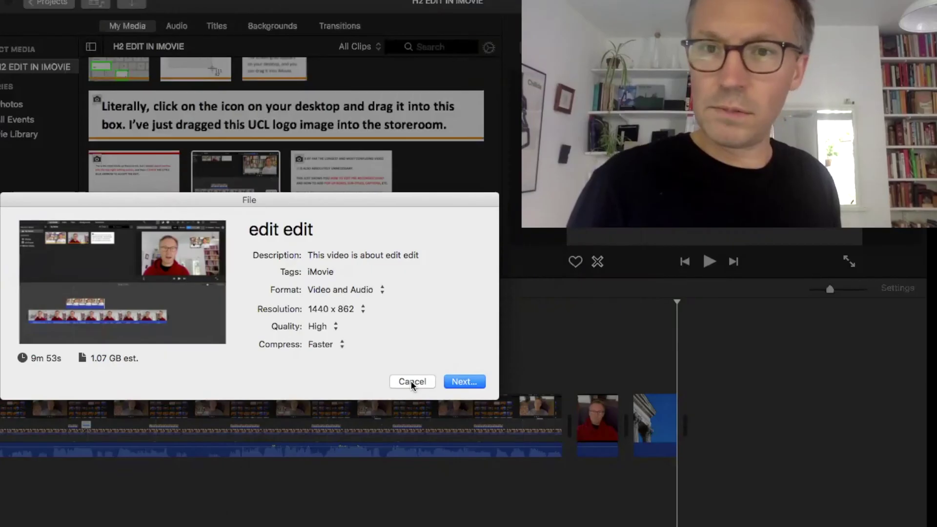
{"action": "left_click", "coordinate": [413, 382]}
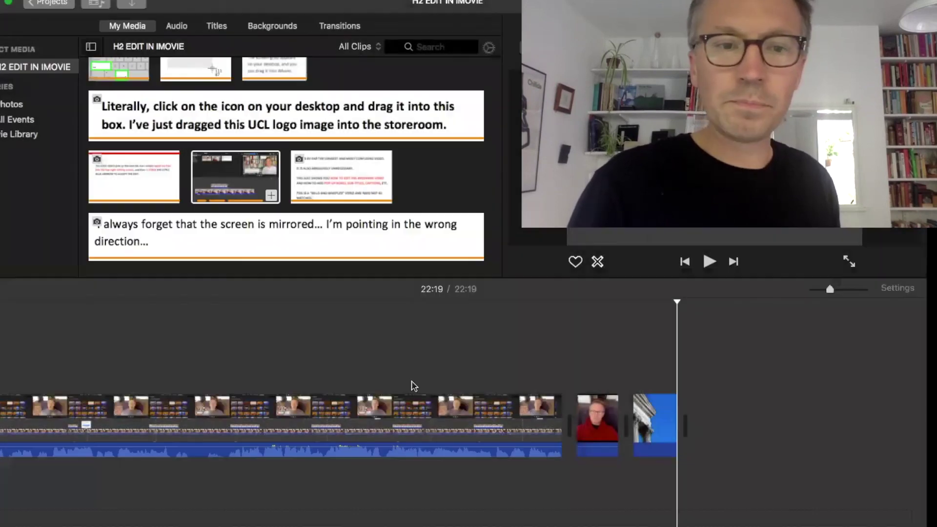